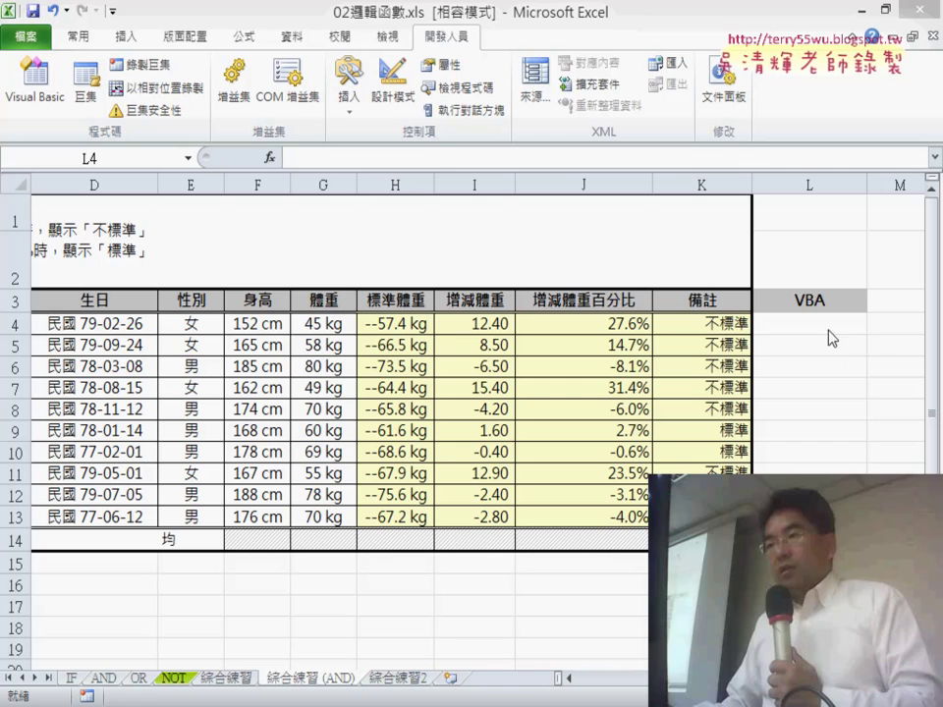
Step: Insert the user-defined function 增減體重百分比函數 into cell L4 through the Insert Function dialog
click(818, 323)
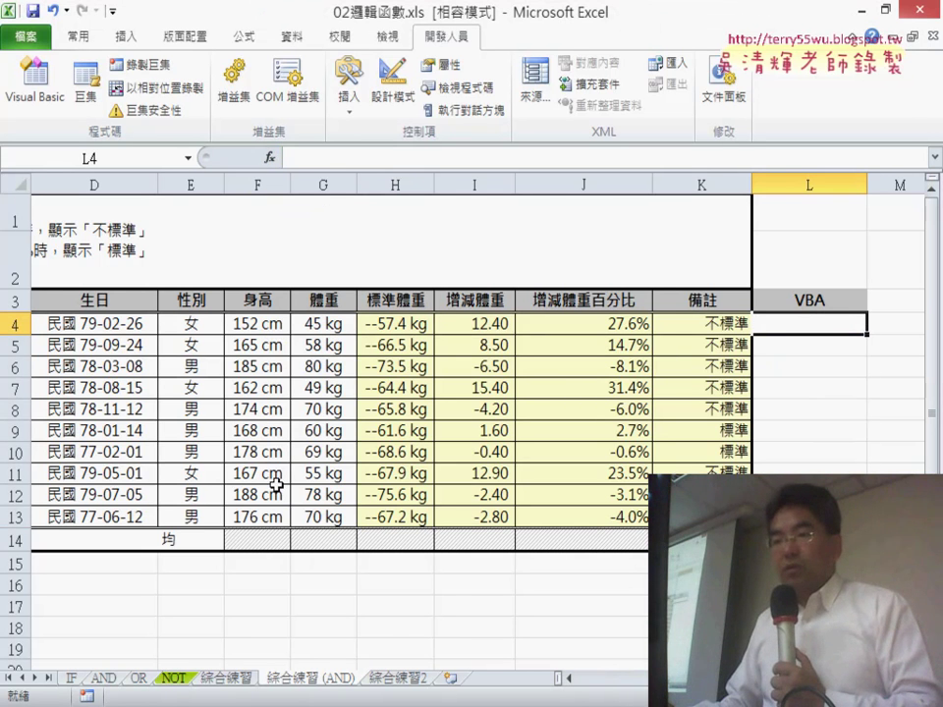
click(271, 160)
mouse_move(432, 368)
mouse_down()
mouse_move(498, 159)
mouse_move(529, 122)
mouse_up()
click(597, 203)
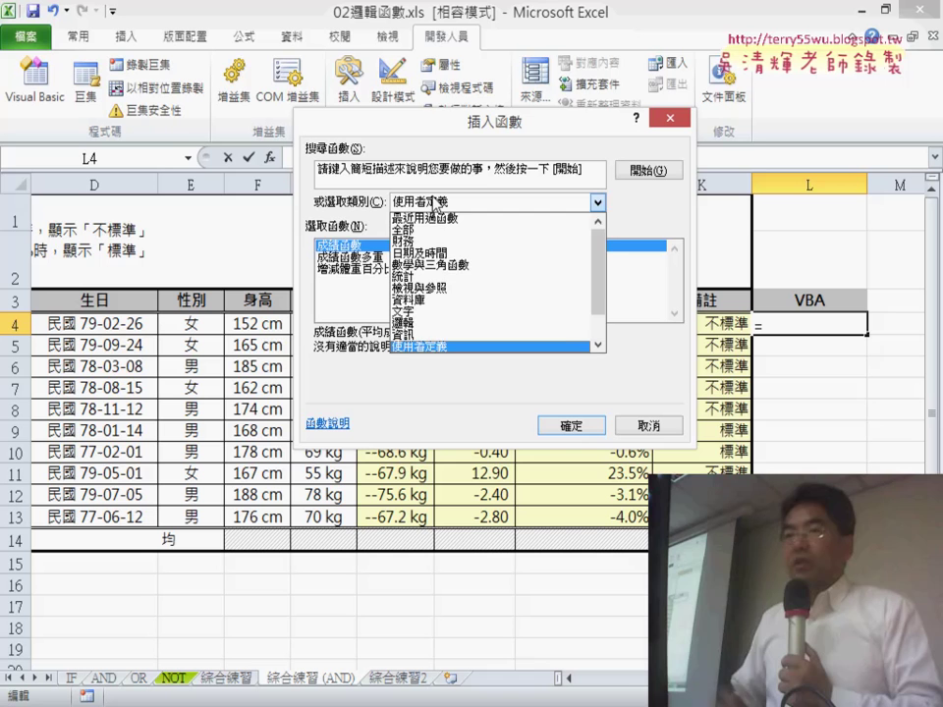
click(373, 271)
click(401, 268)
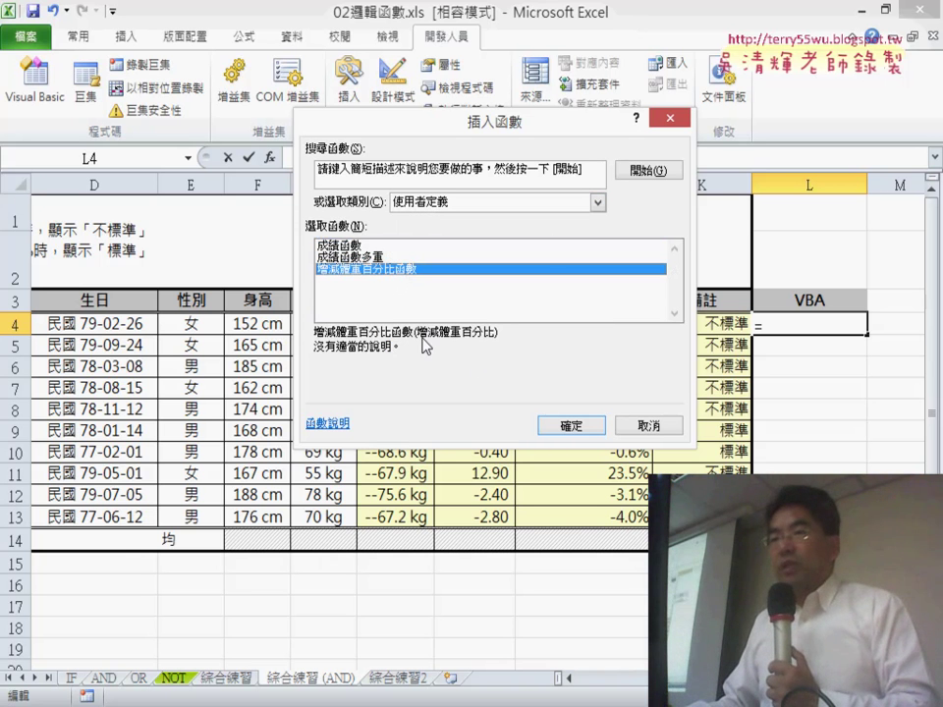
click(590, 428)
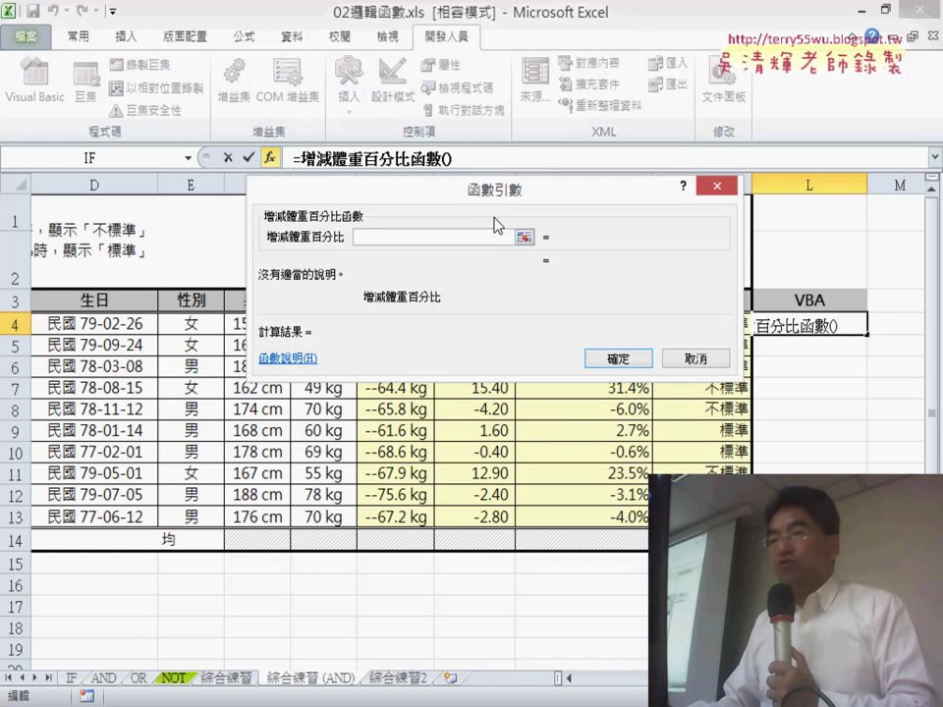
Step: Use J4 as the argument so L4 holds =增減體重百分比函數(J4) and shows 不標準
drag(486, 196, 425, 383)
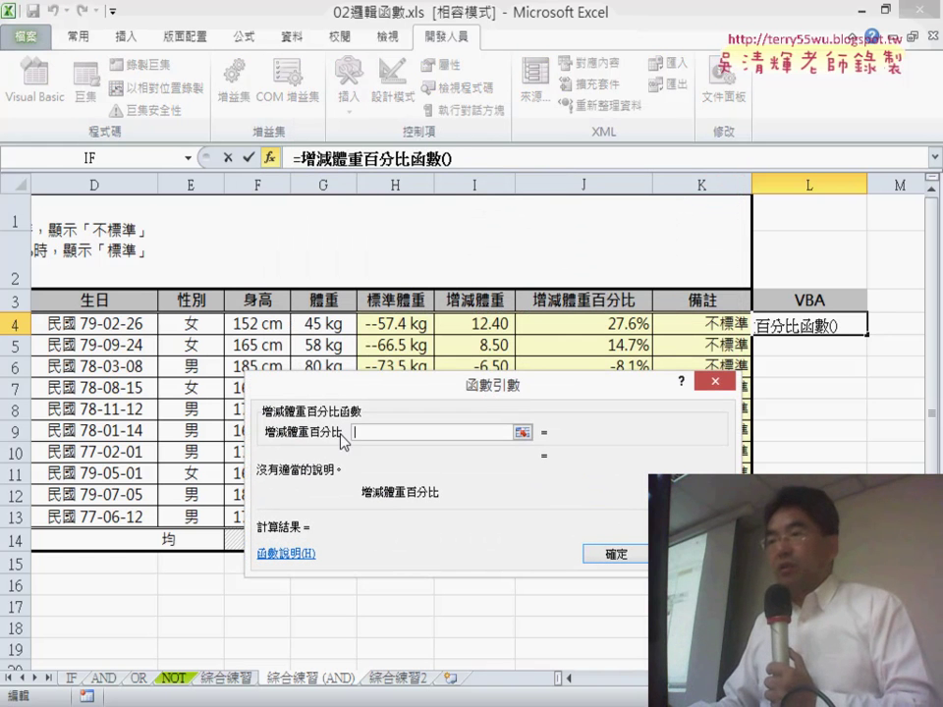
click(604, 329)
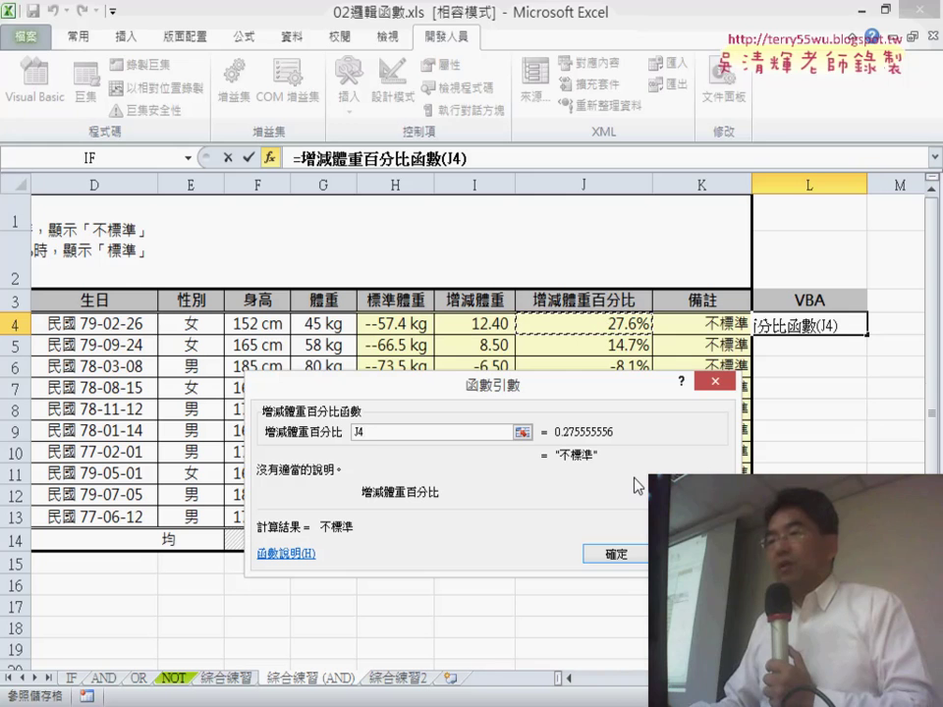
click(615, 555)
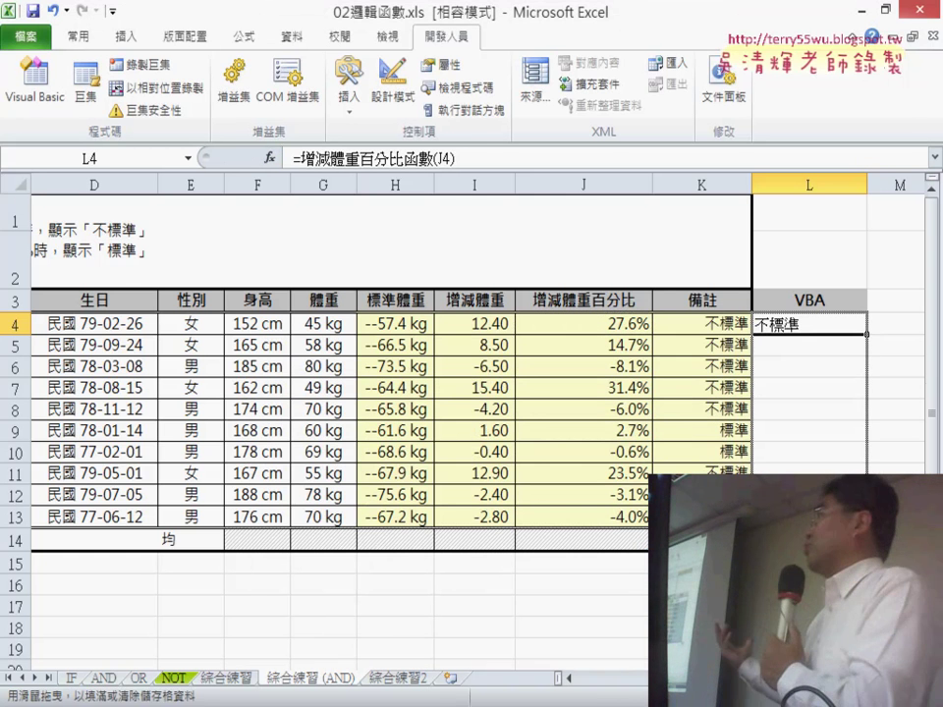
Step: Fill the L4 formula down through L13 so each row shows 標準 or 不標準
drag(865, 335, 862, 518)
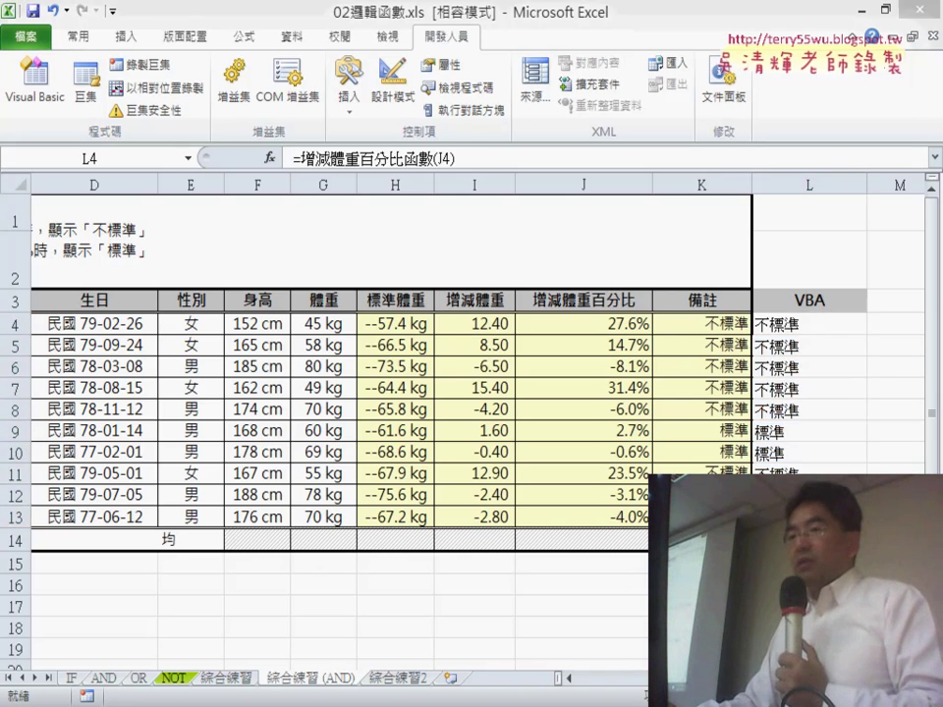
mouse_move(481, 703)
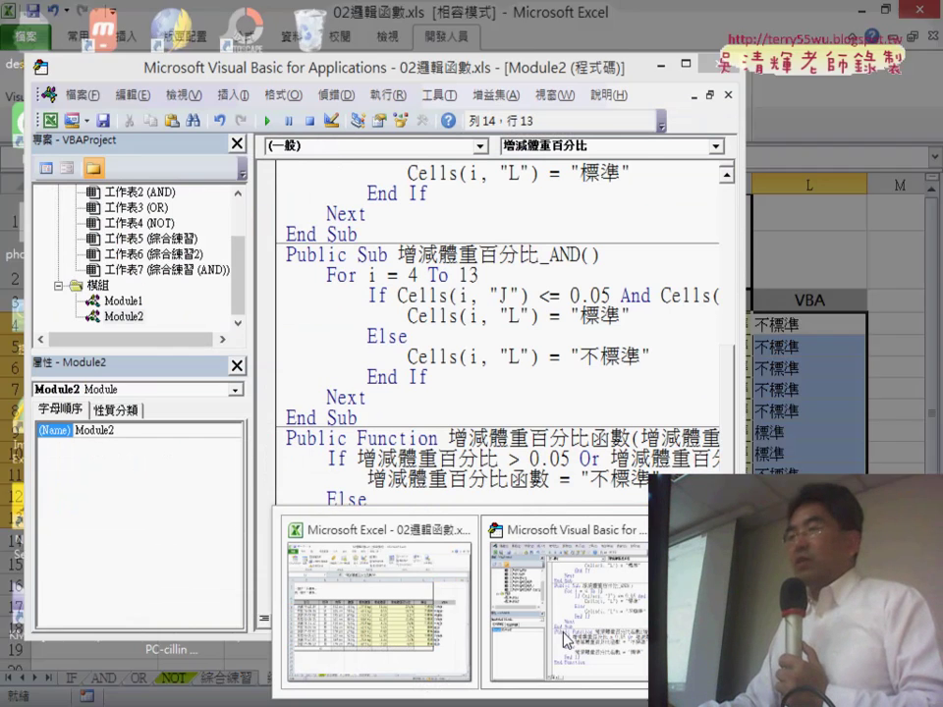
Step: Bring up the VBA editor maximized and highlight the Function keyword and the name 增減體重百分比函數
click(543, 666)
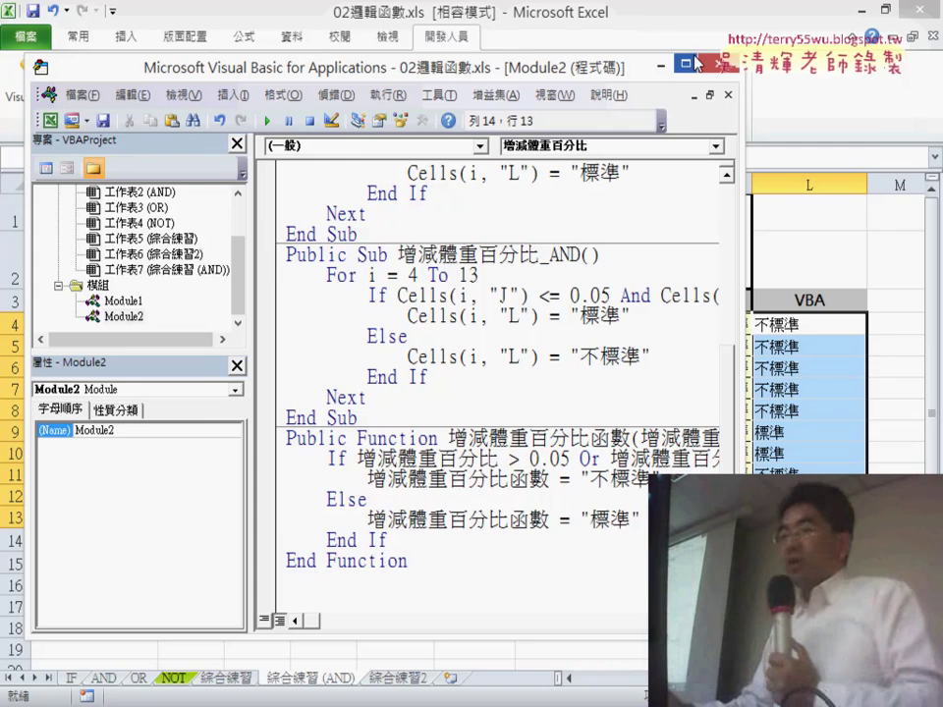
key(super+Up)
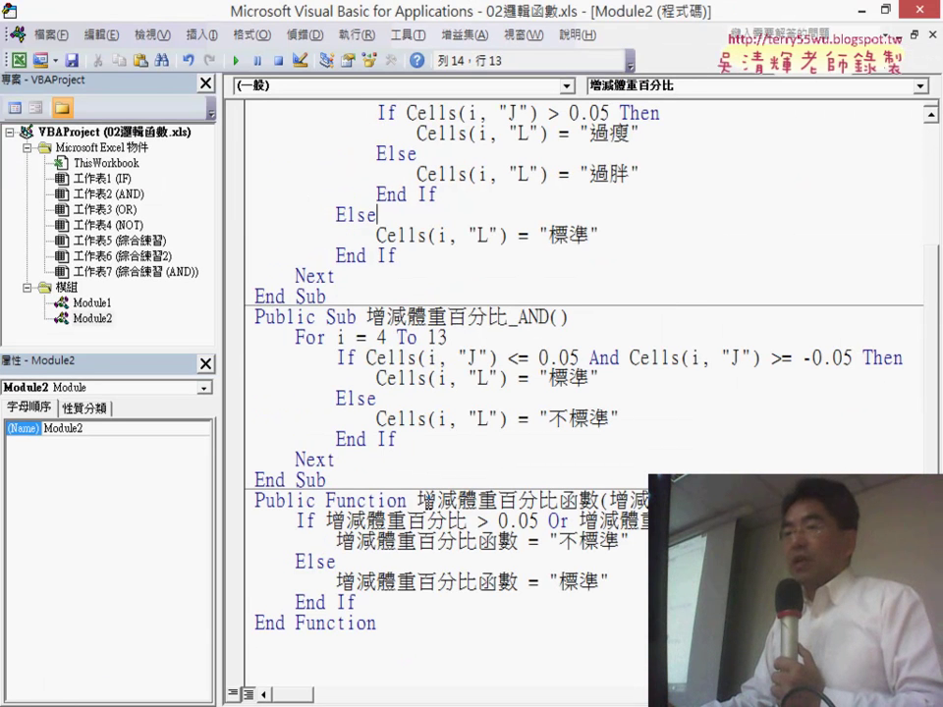
double_click(334, 501)
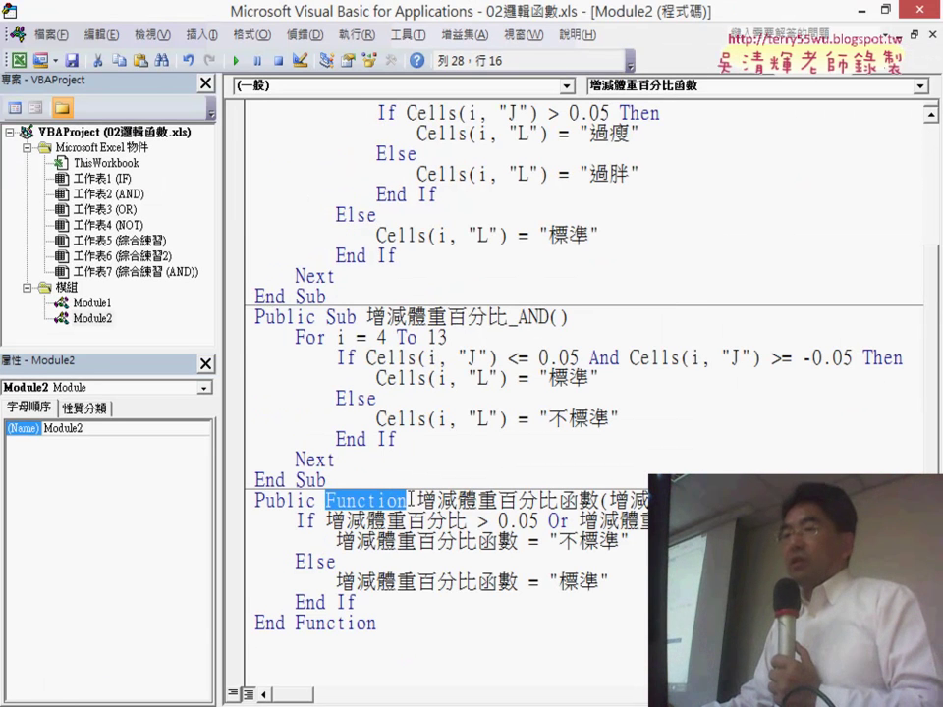
click(417, 501)
drag(417, 501, 724, 500)
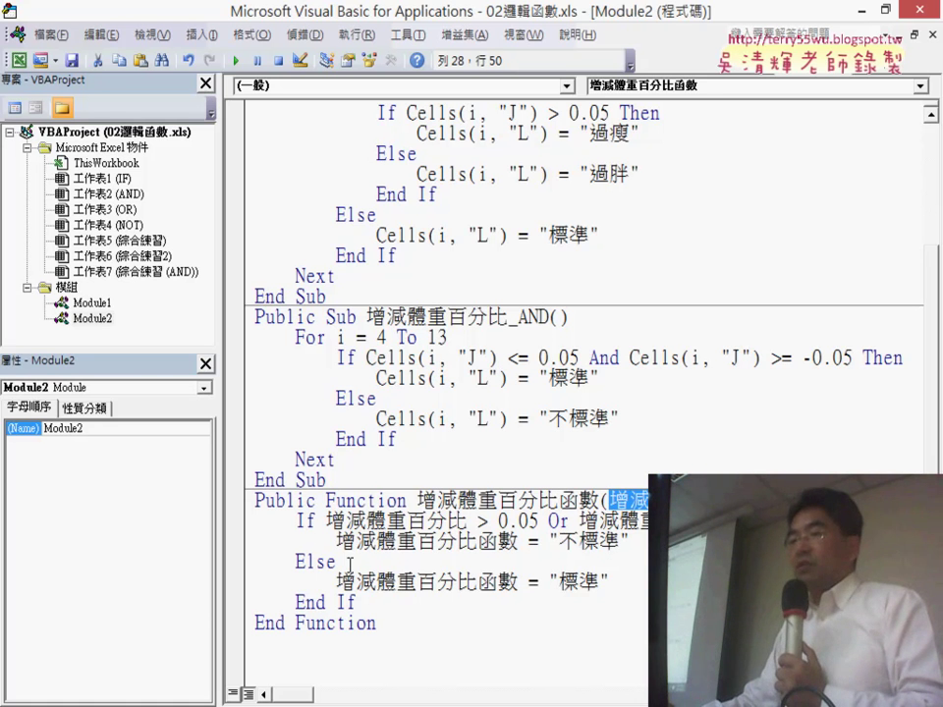
Step: Highlight the If…End If body and its 標準 and 不標準 result assignments
drag(356, 601, 254, 520)
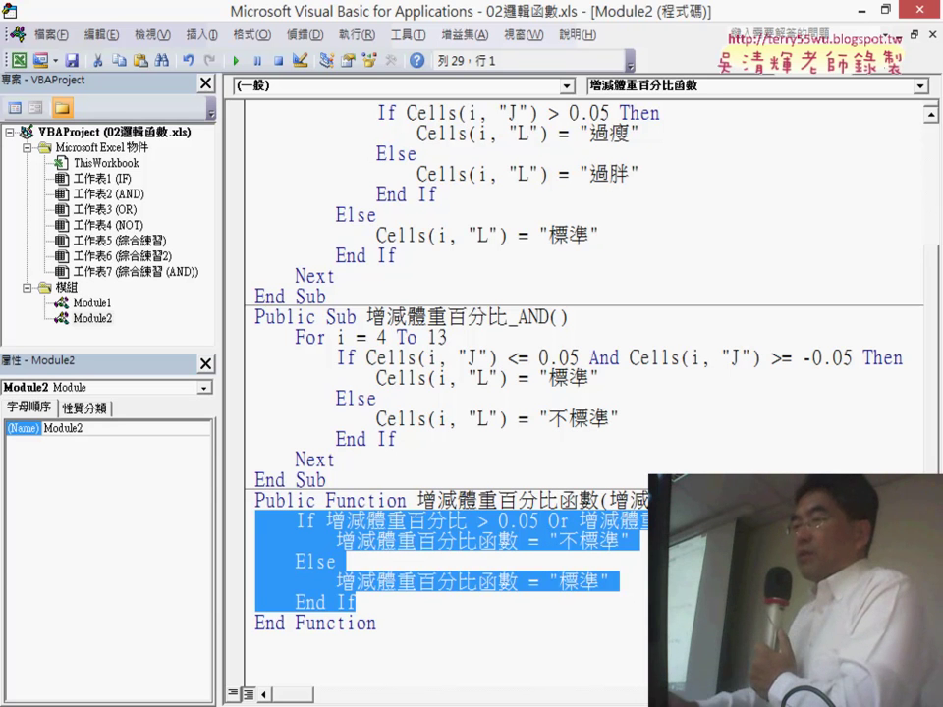
click(611, 581)
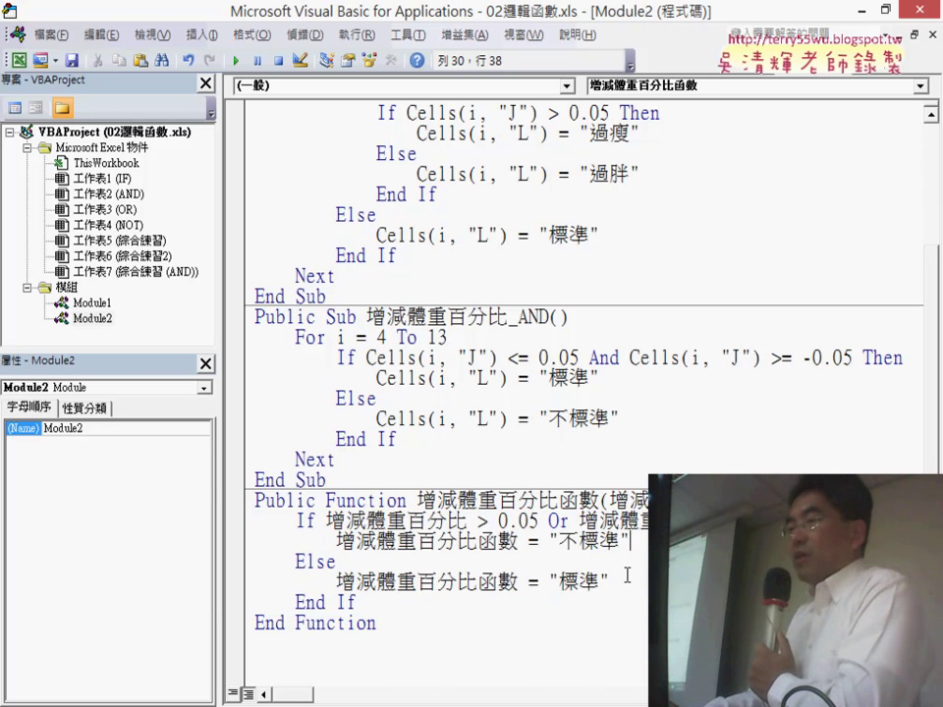
drag(609, 581, 336, 581)
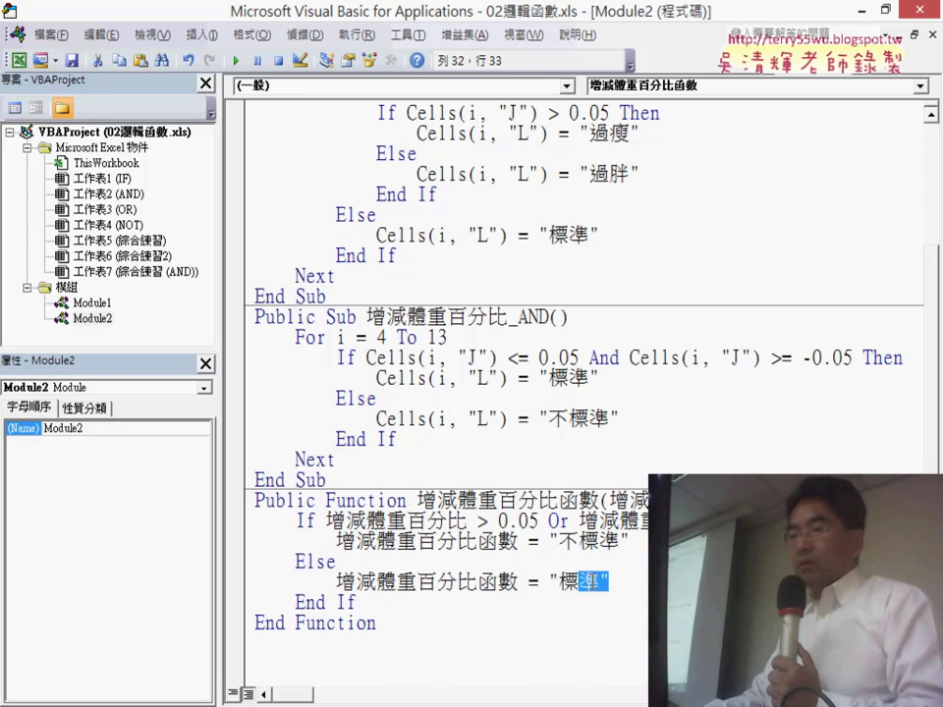
drag(517, 541, 336, 541)
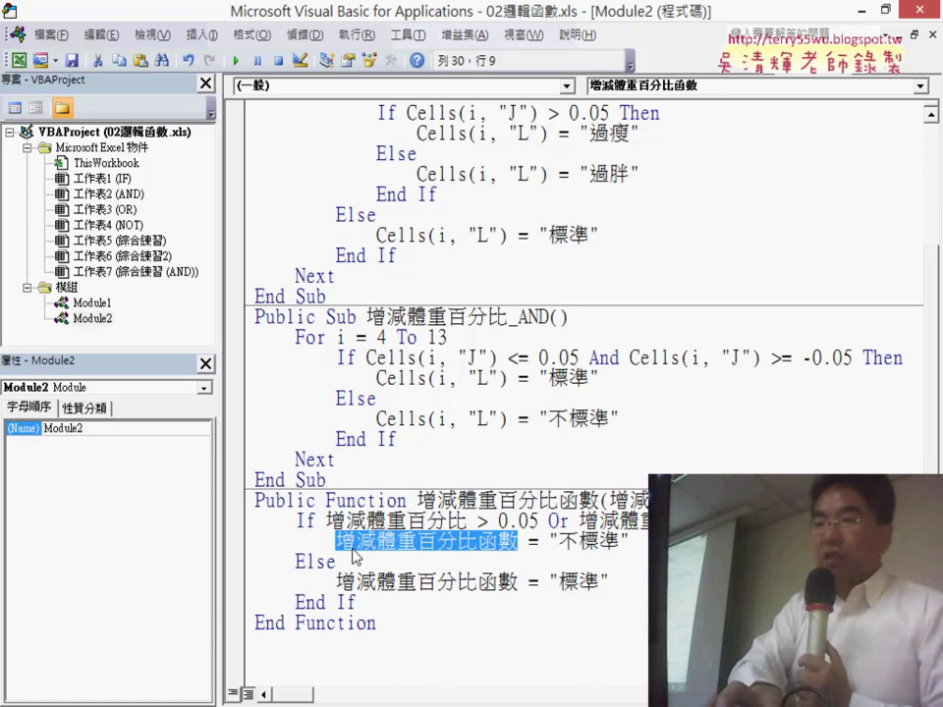
drag(630, 541, 548, 541)
drag(631, 541, 337, 541)
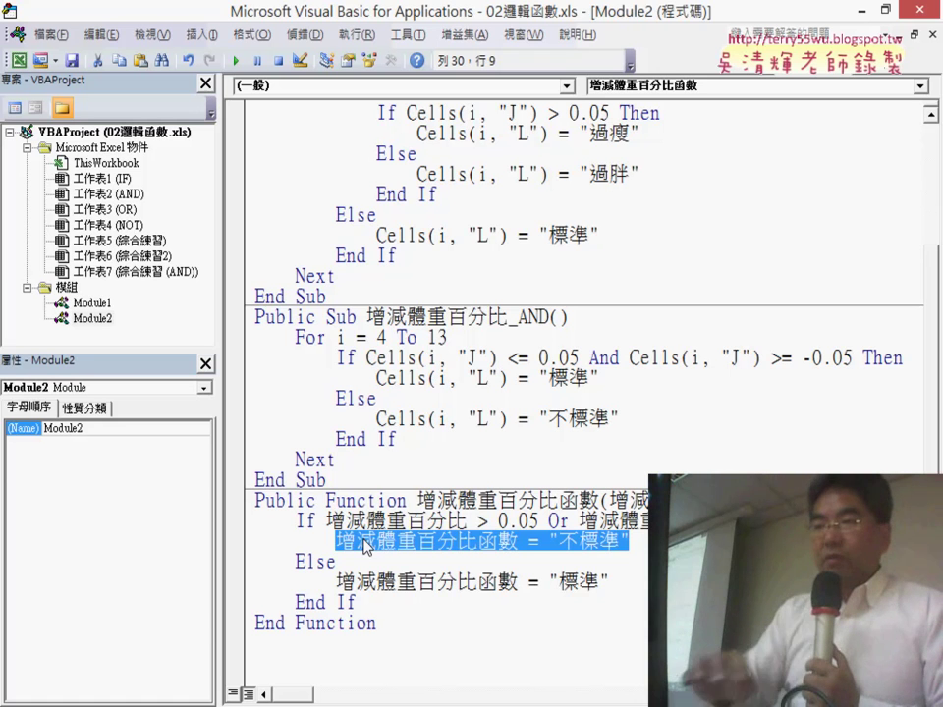
Step: Replace the 不標準 assignment with the nested 過瘦/過胖 If block, outdented one level
key(Delete)
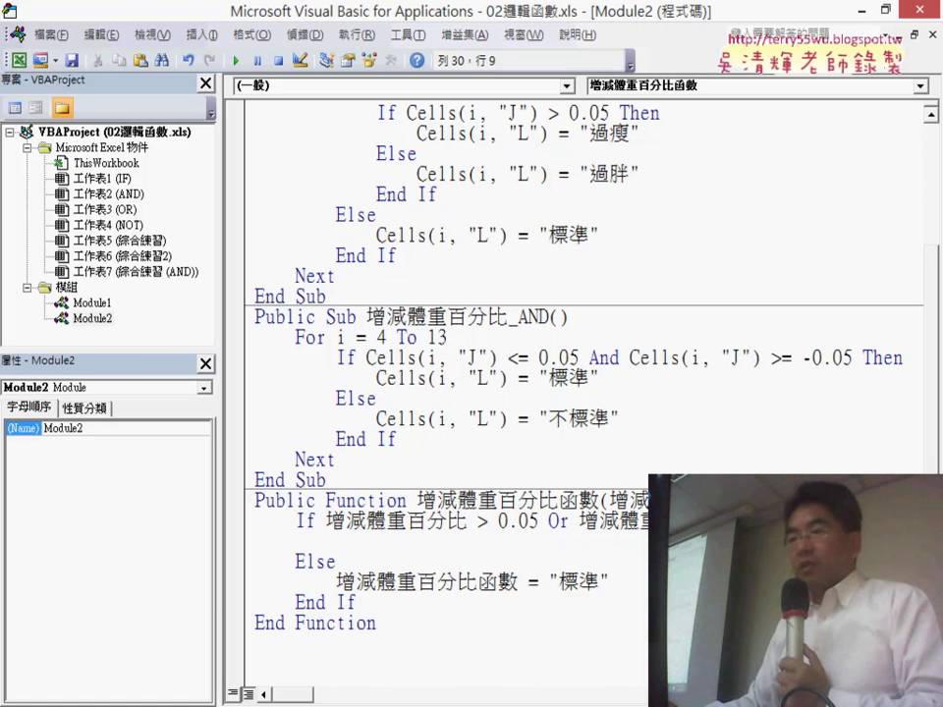
scroll(351, 477, up, 1)
scroll(360, 474, up, 2)
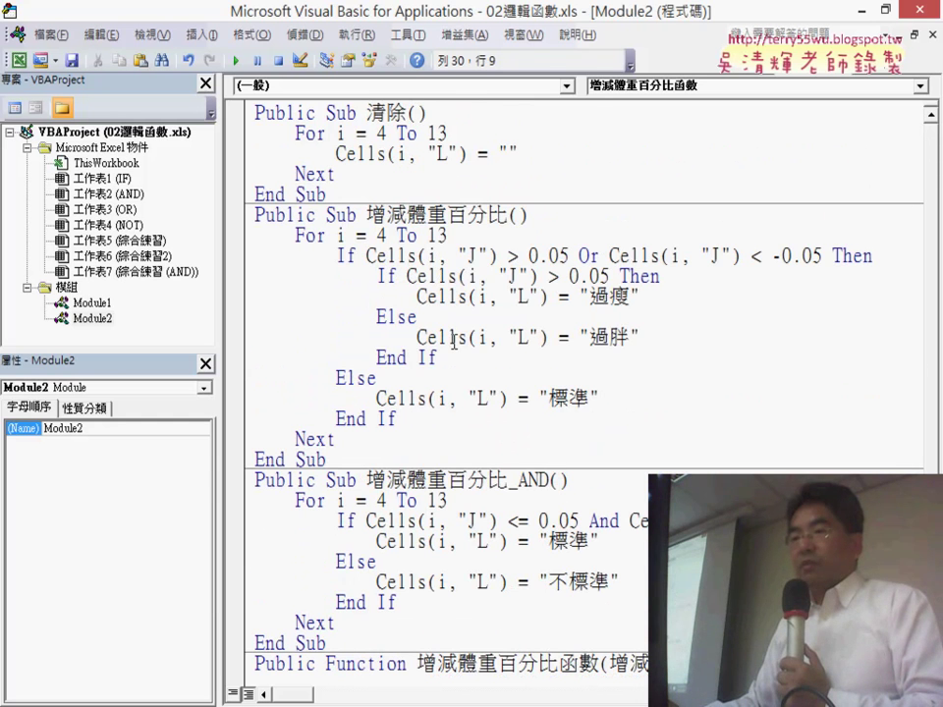
drag(437, 358, 227, 274)
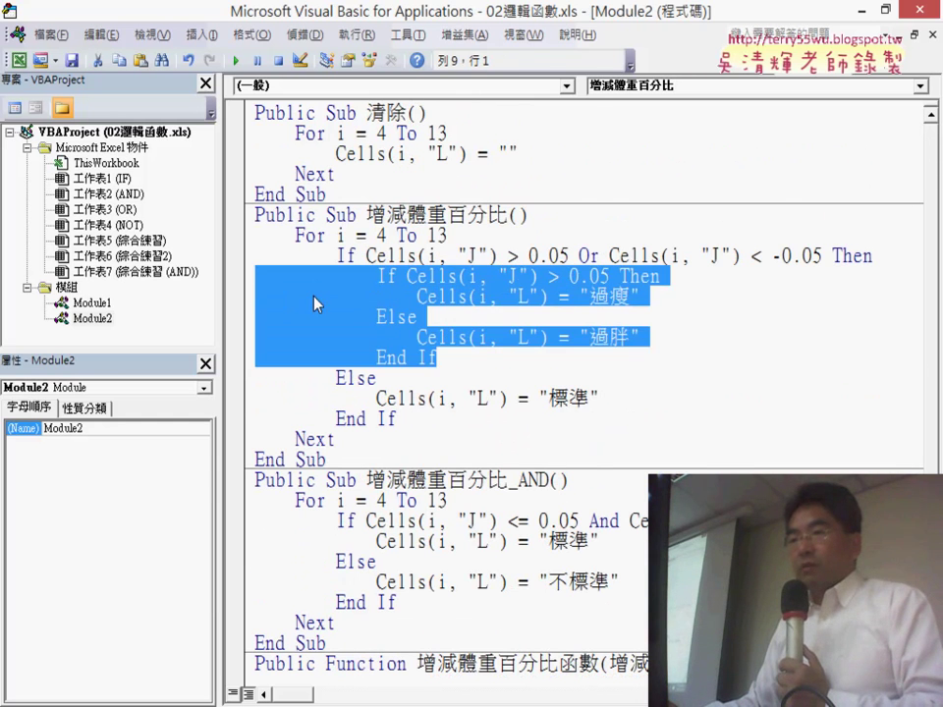
scroll(318, 305, down, 1)
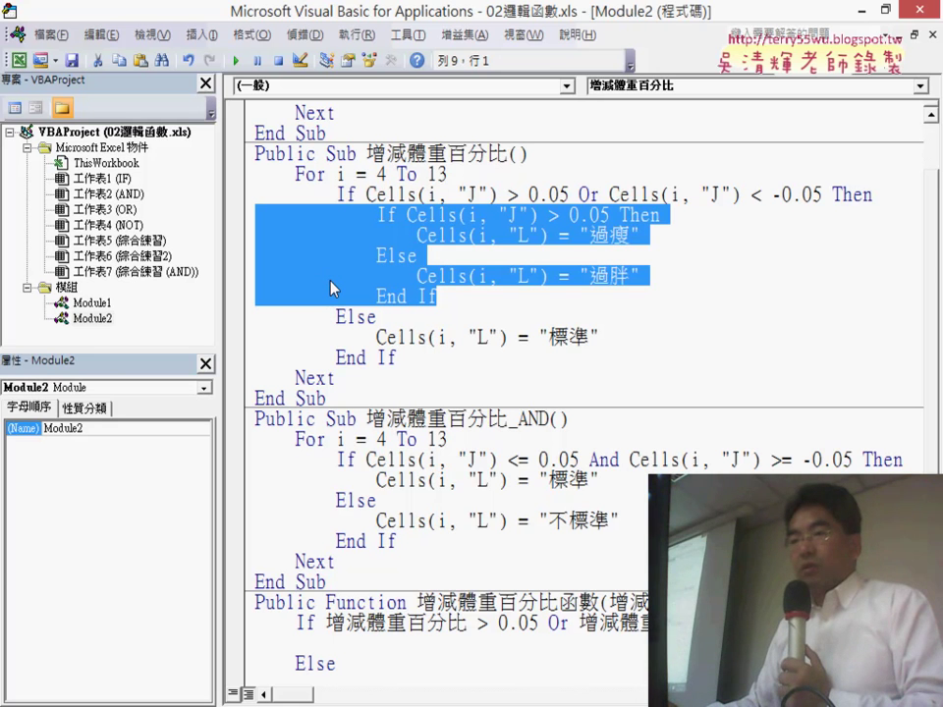
scroll(596, 285, down, 2)
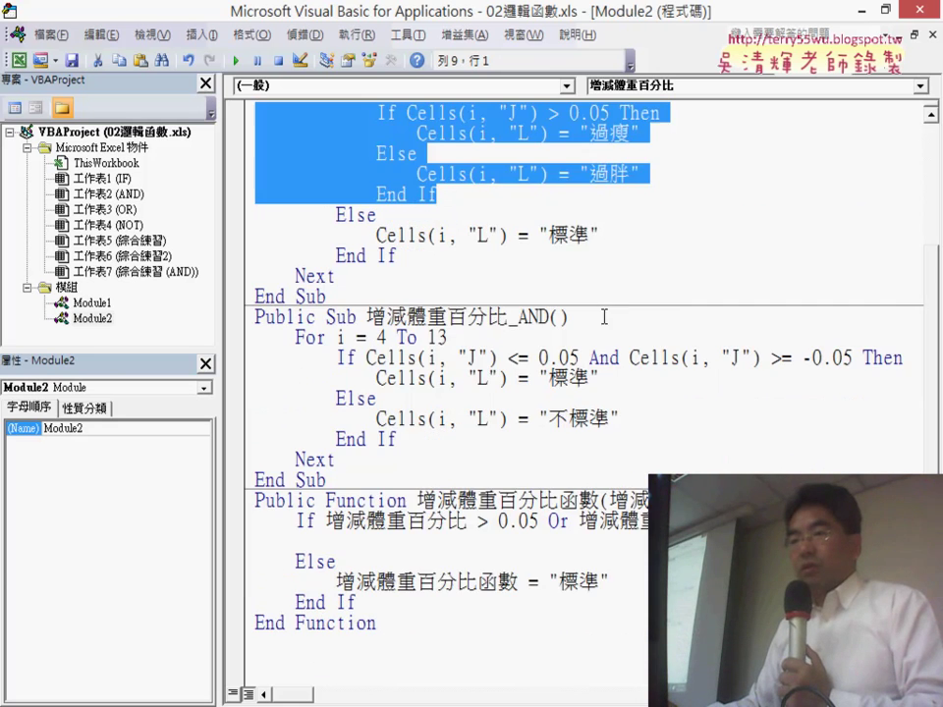
click(268, 541)
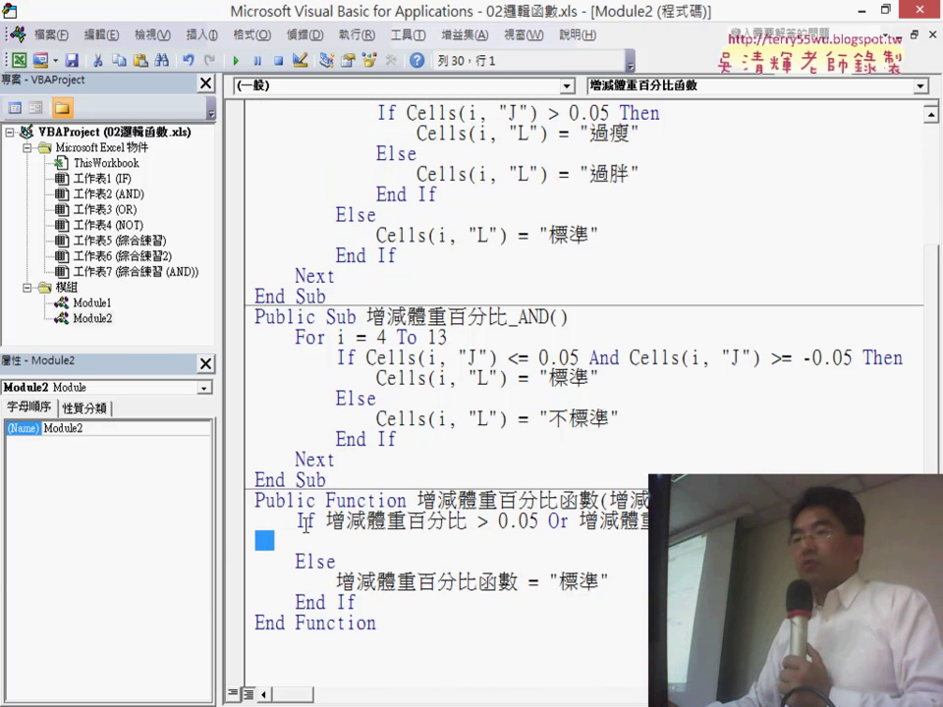
text(If Cells(i, "J") > 0.05 Then                 Cells(i, "L") = "過瘦"             Else                 Cells(i, "L") = "過胖"             End If)
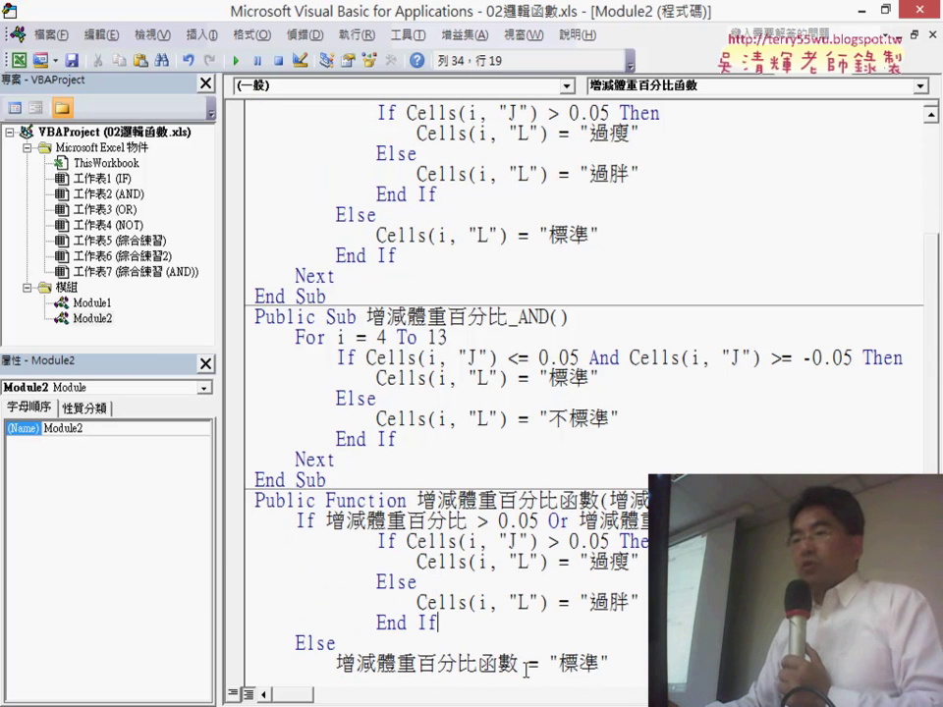
drag(438, 623, 214, 545)
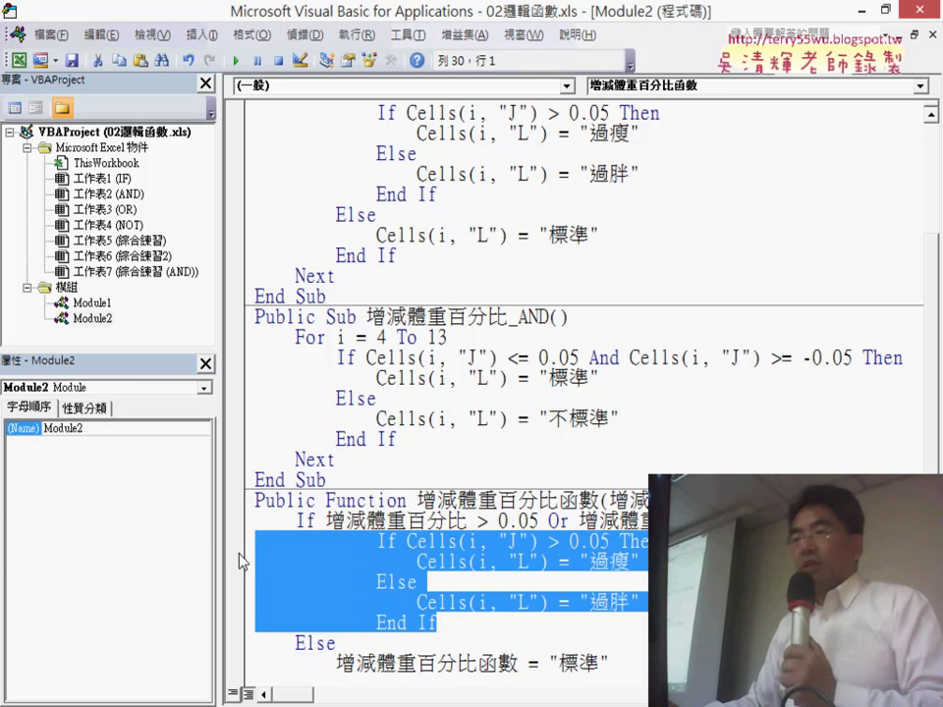
key(shift+Tab)
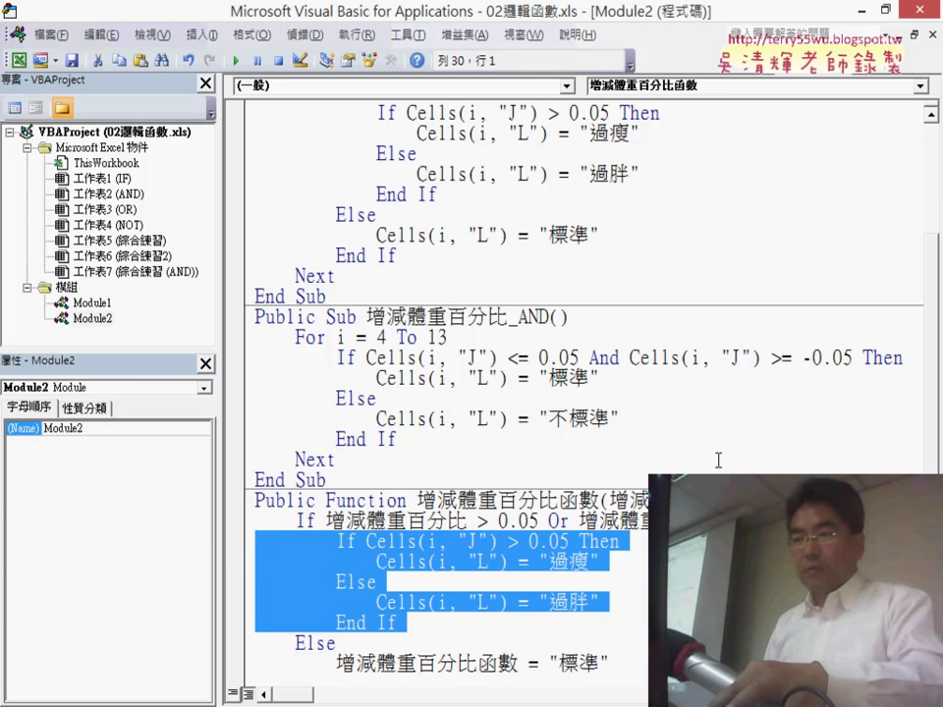
Step: Paste the parameter name 增減體重百分比 over the Cells(i, "J") reference in the inner If
drag(609, 500, 334, 480)
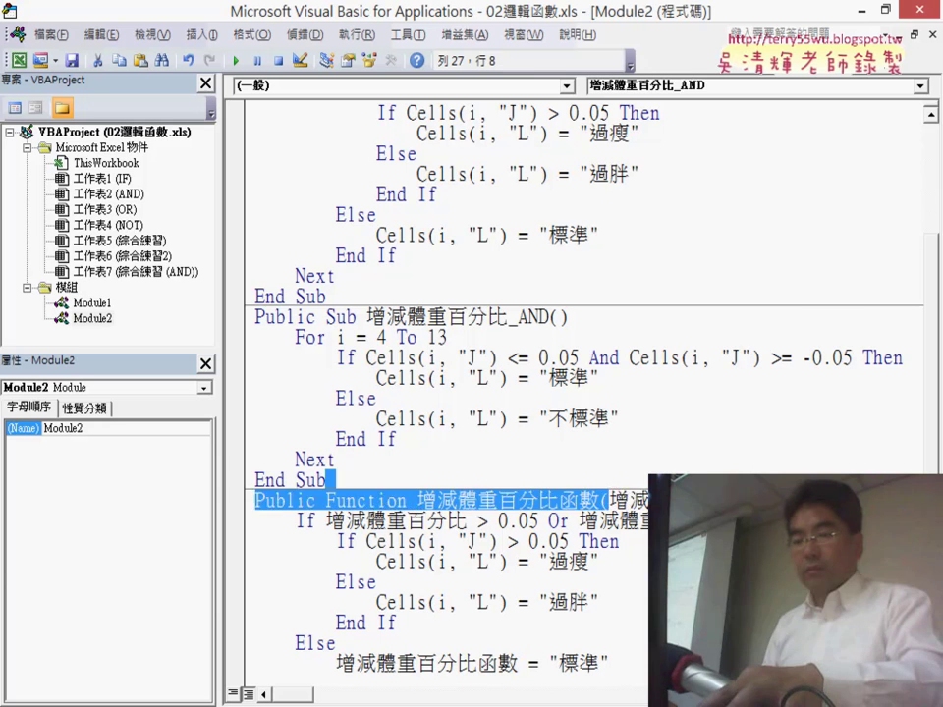
double_click(628, 499)
right_click(712, 180)
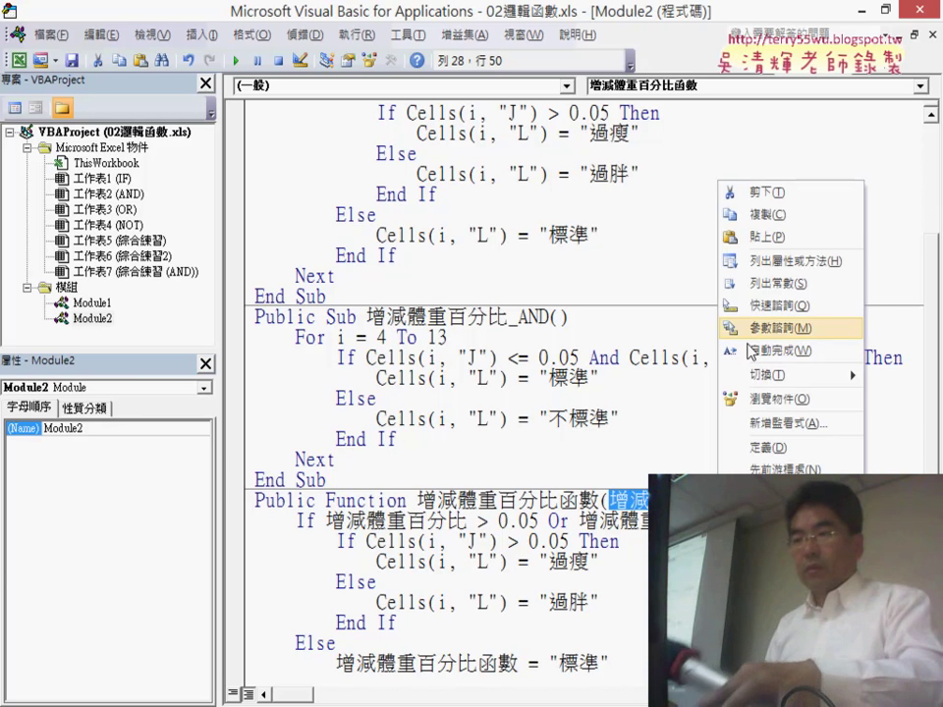
click(740, 213)
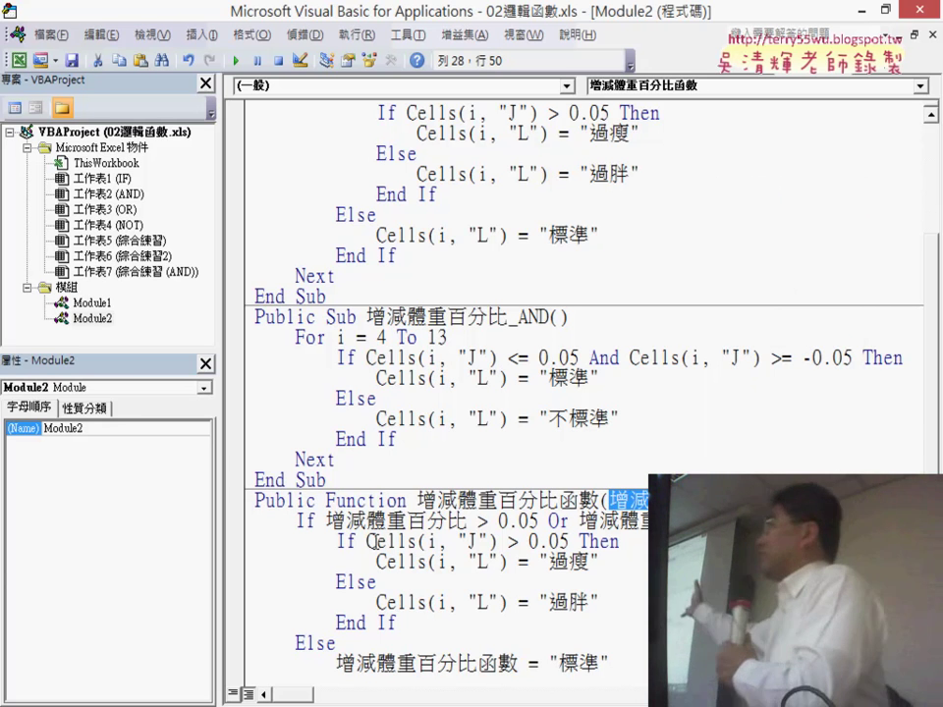
drag(366, 541, 508, 541)
right_click(432, 541)
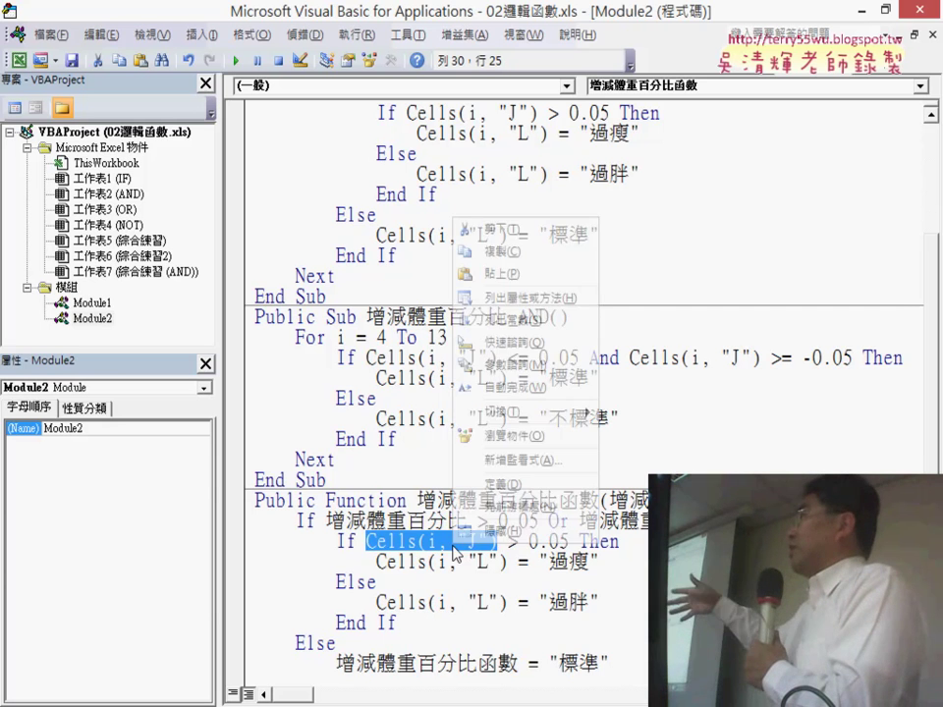
click(511, 272)
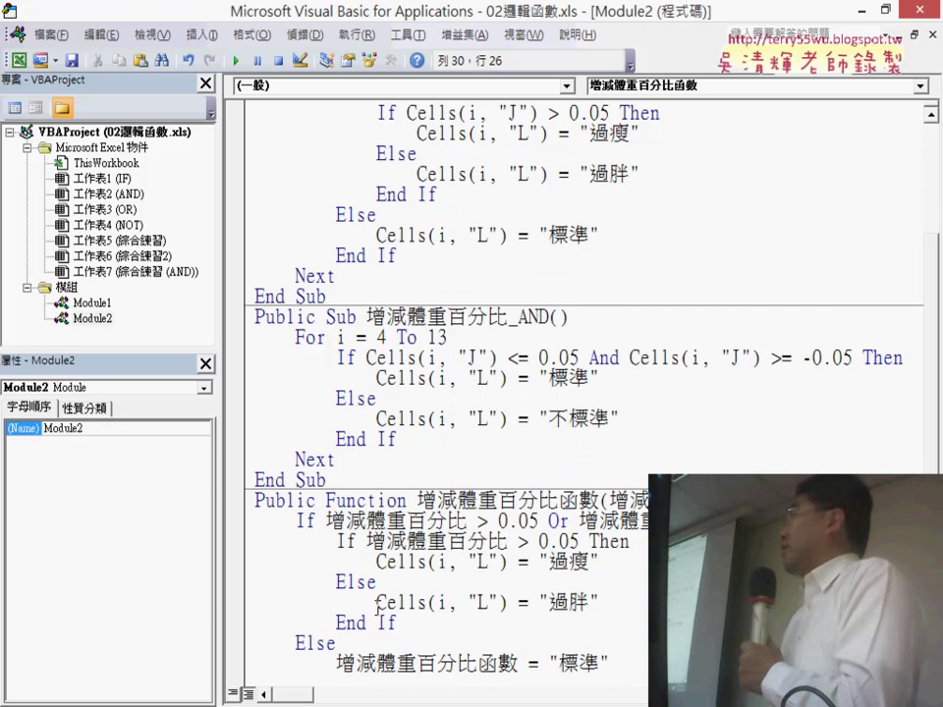
drag(376, 601, 508, 600)
scroll(550, 580, down, 1)
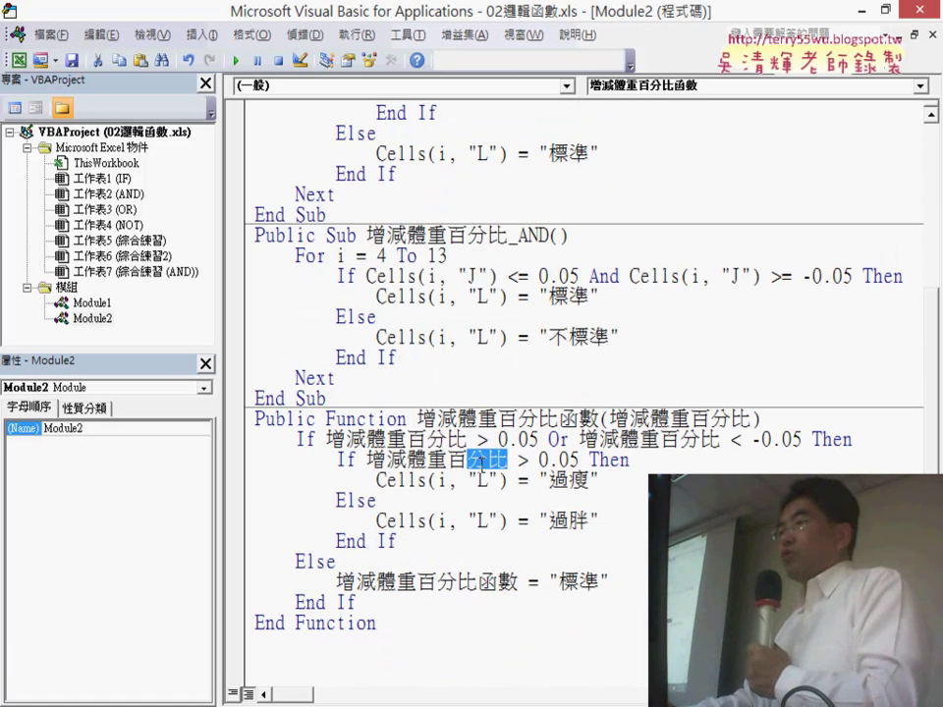
Step: Paste the function name 增減體重百分比函數 over both Cells(i, "L") references so the branches return 過瘦 or 過胖
drag(508, 459, 365, 459)
mouse_move(578, 459)
mouse_down()
mouse_move(365, 459)
mouse_move(508, 480)
mouse_up()
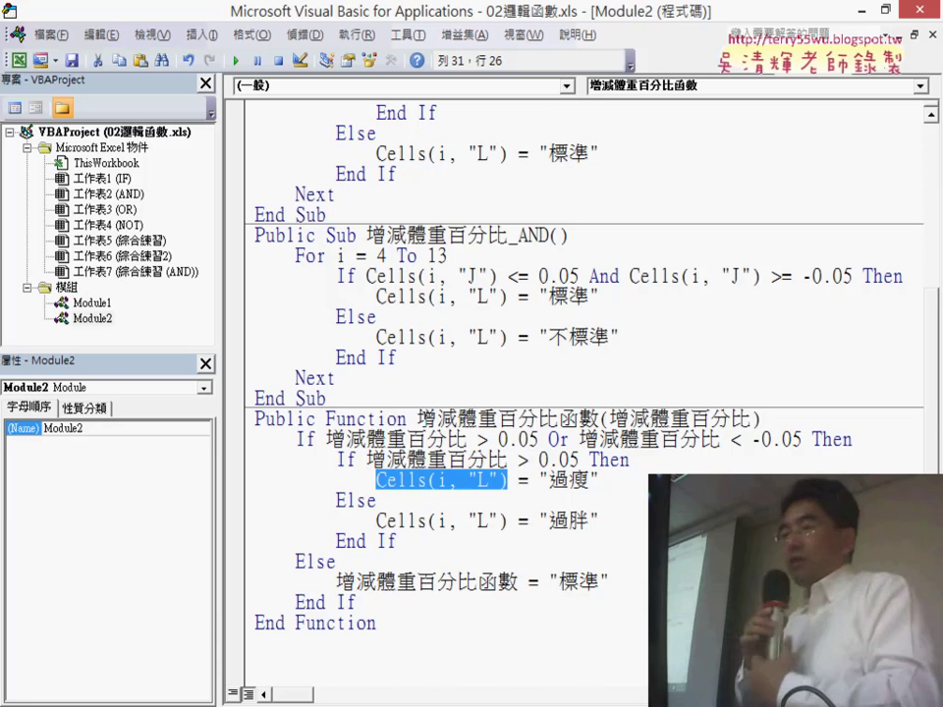
drag(417, 418, 599, 418)
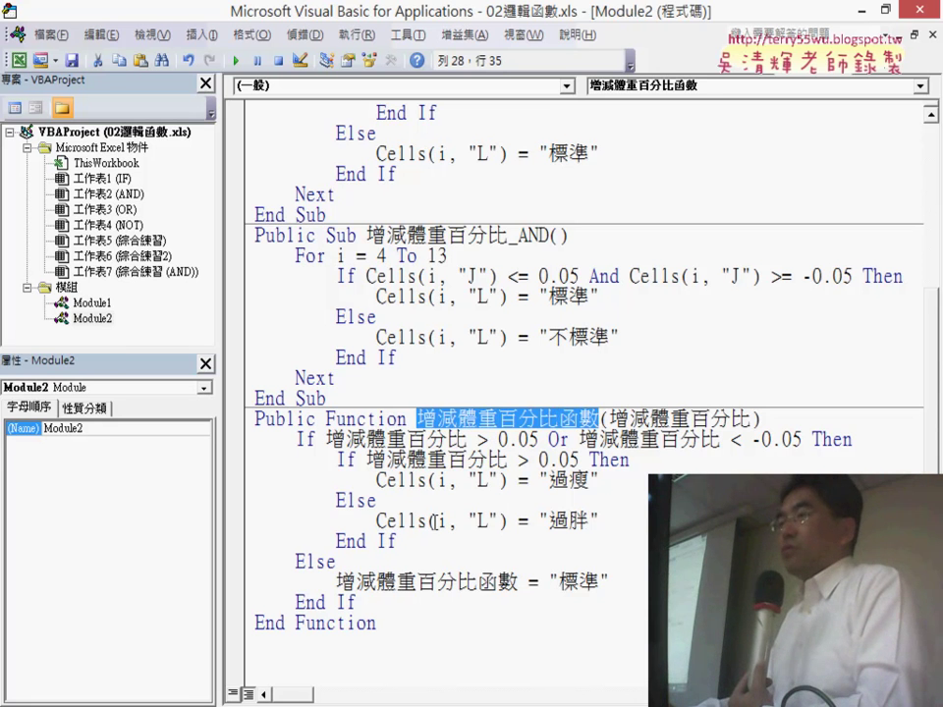
mouse_move(376, 480)
mouse_down()
mouse_move(518, 479)
mouse_move(376, 521)
mouse_up()
key(ctrl+v)
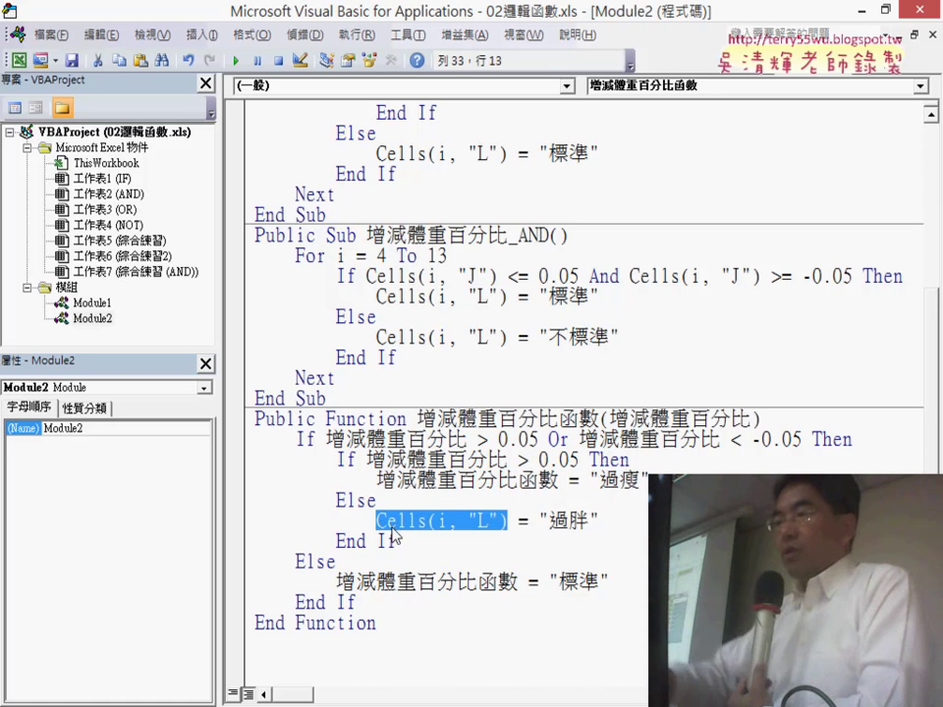
key(ctrl+v)
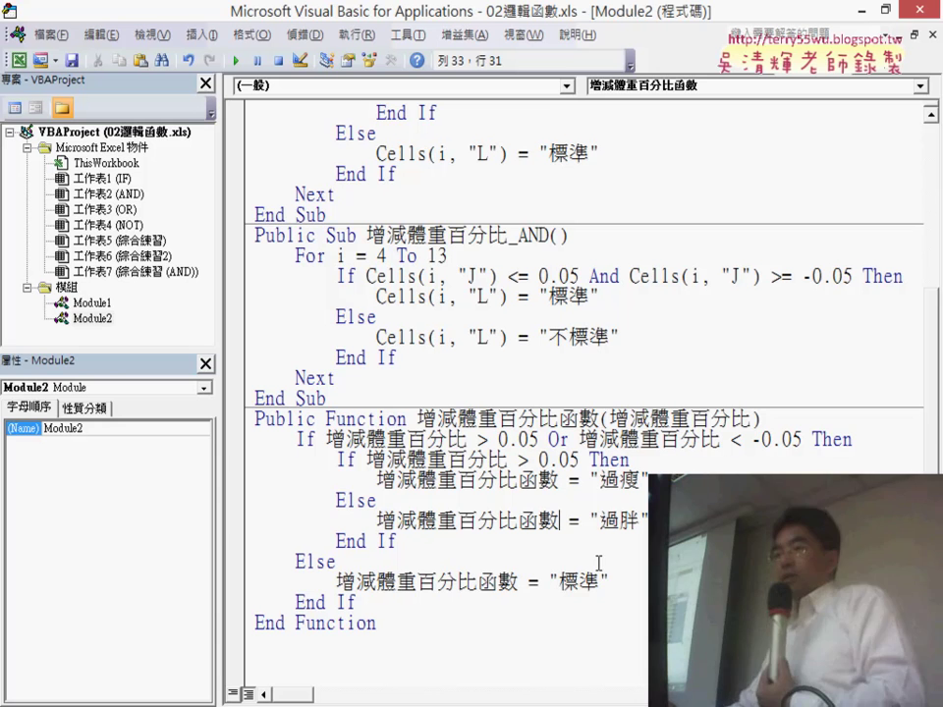
drag(610, 418, 759, 420)
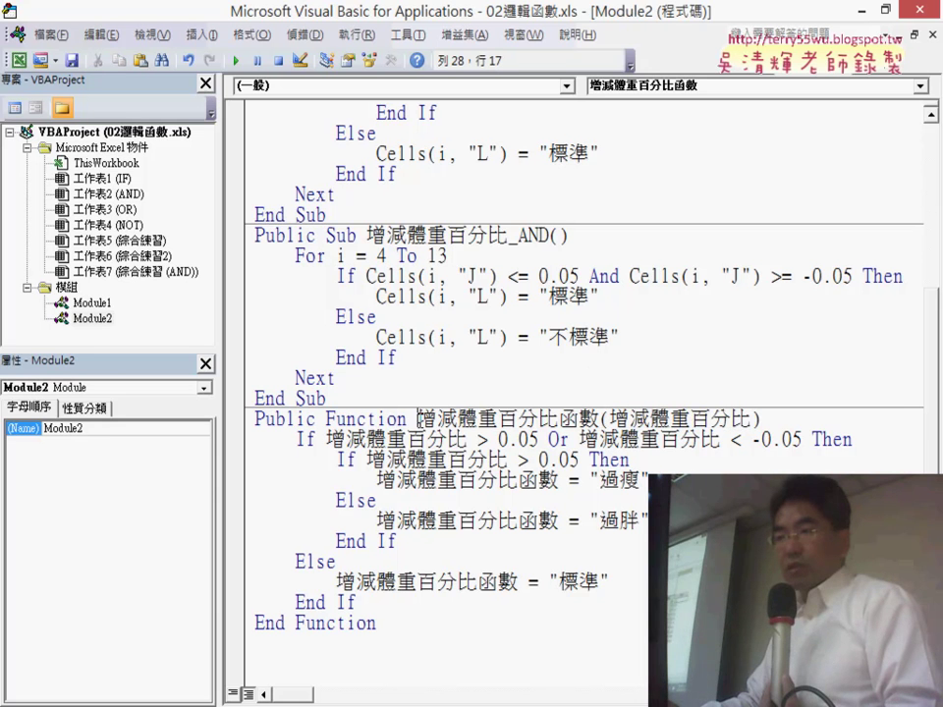
drag(415, 419, 580, 419)
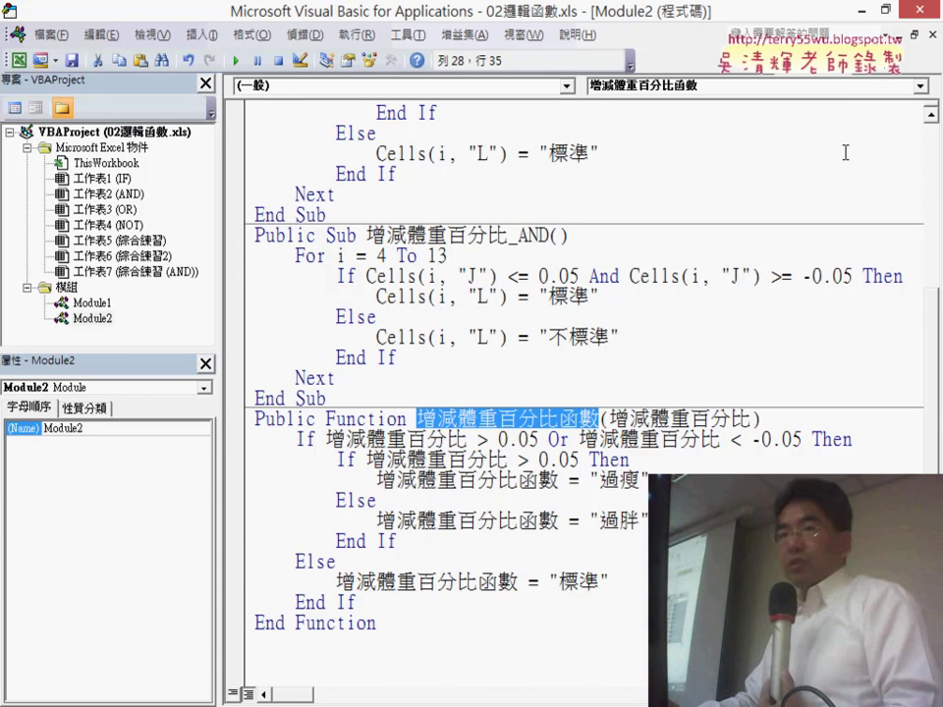
Step: Close the VBA editor and clear the old results in L4:L13
click(913, 13)
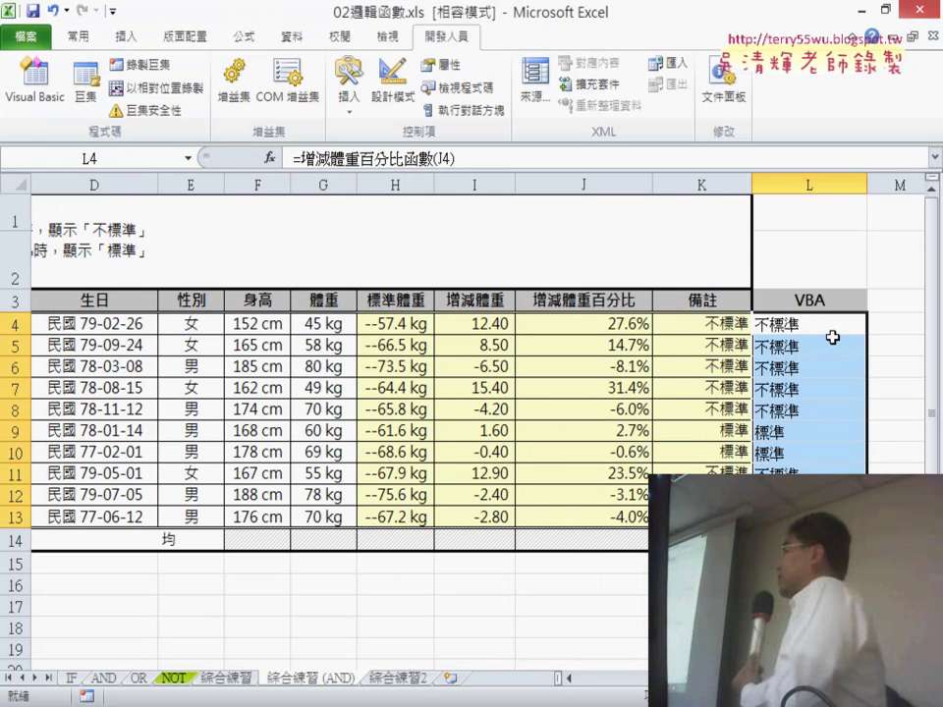
drag(835, 324, 834, 518)
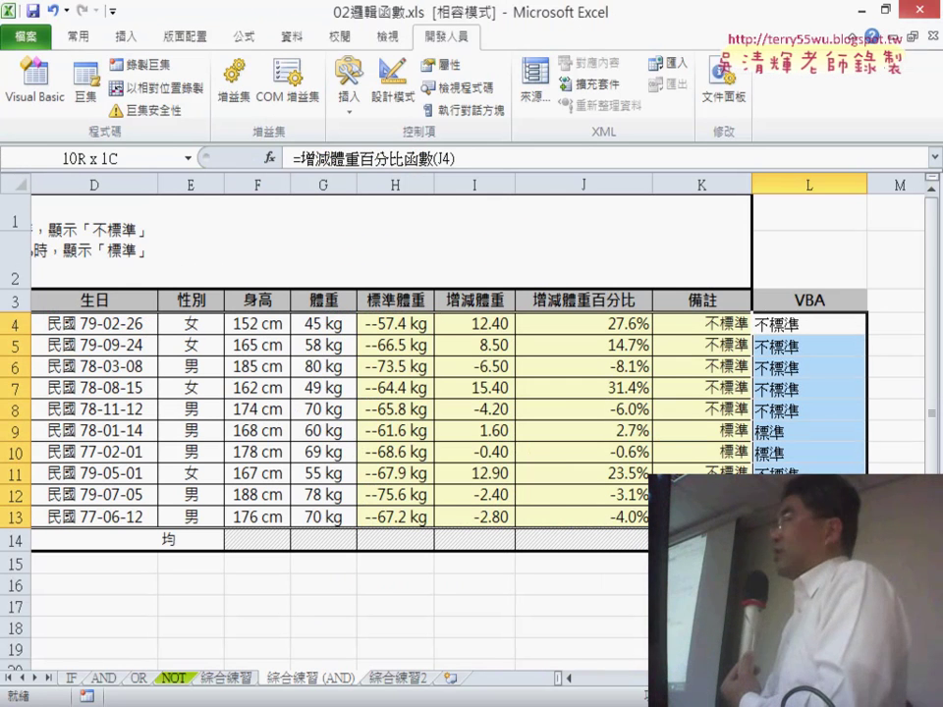
key(Delete)
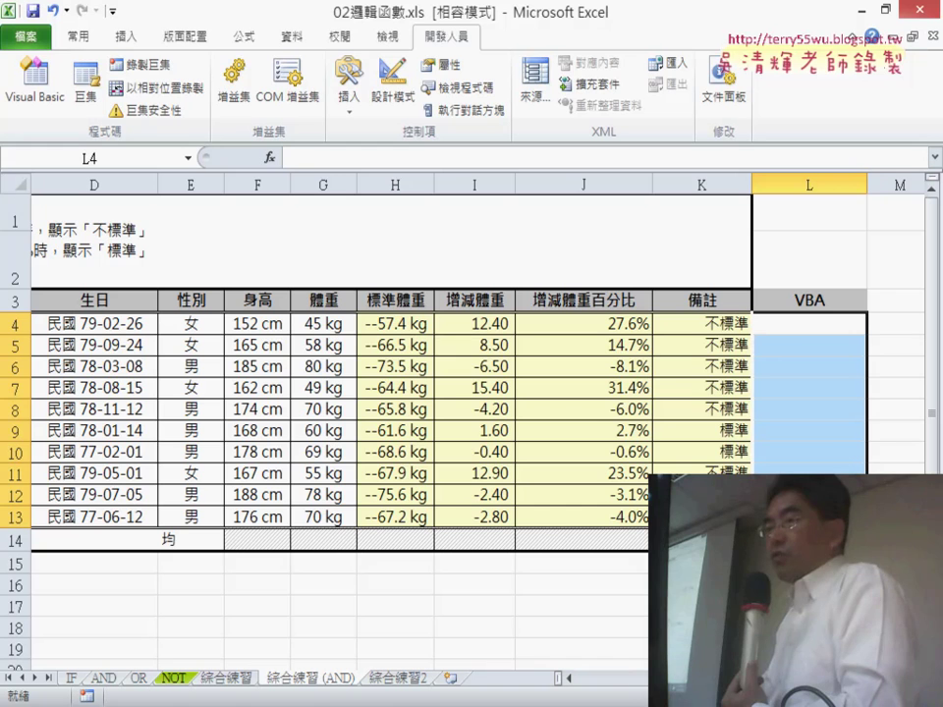
Step: Enter =增減體重百分比函數(J4) in L4, which now returns 過瘦
click(804, 326)
click(269, 158)
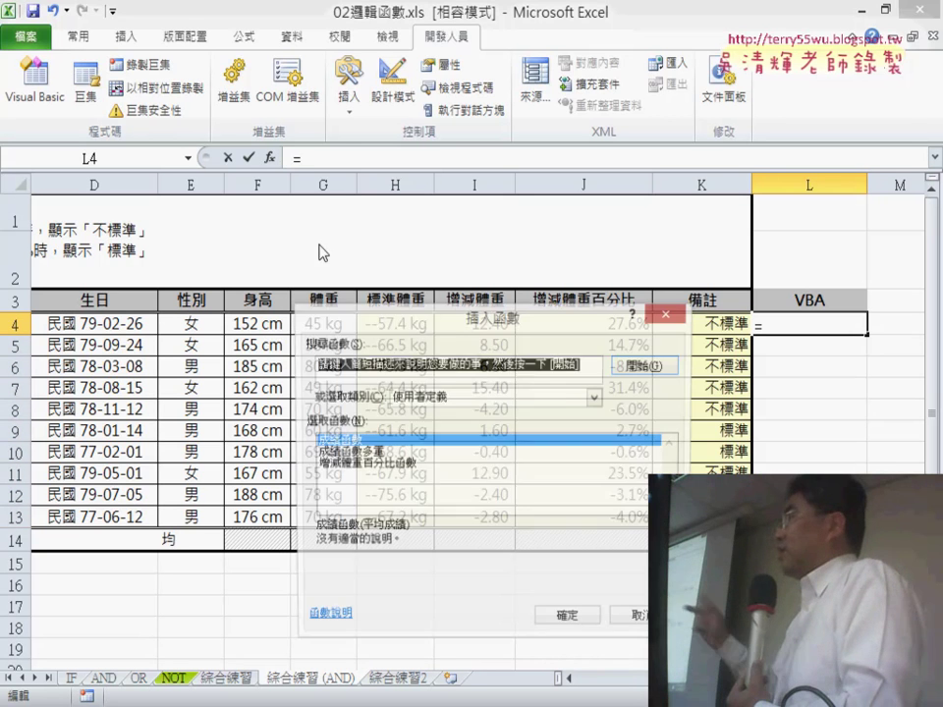
click(399, 465)
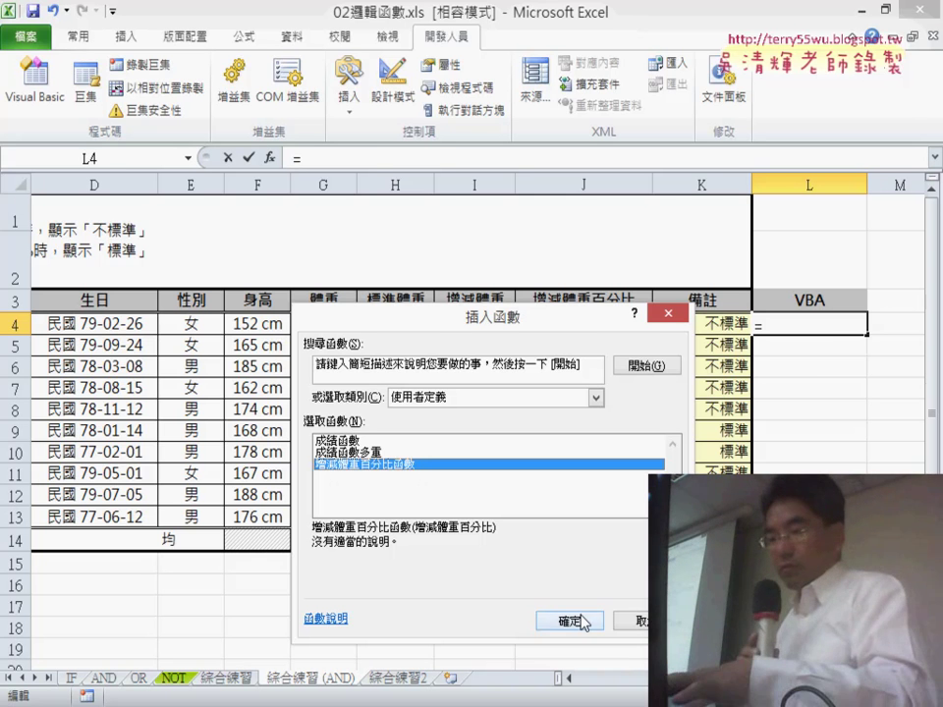
click(549, 617)
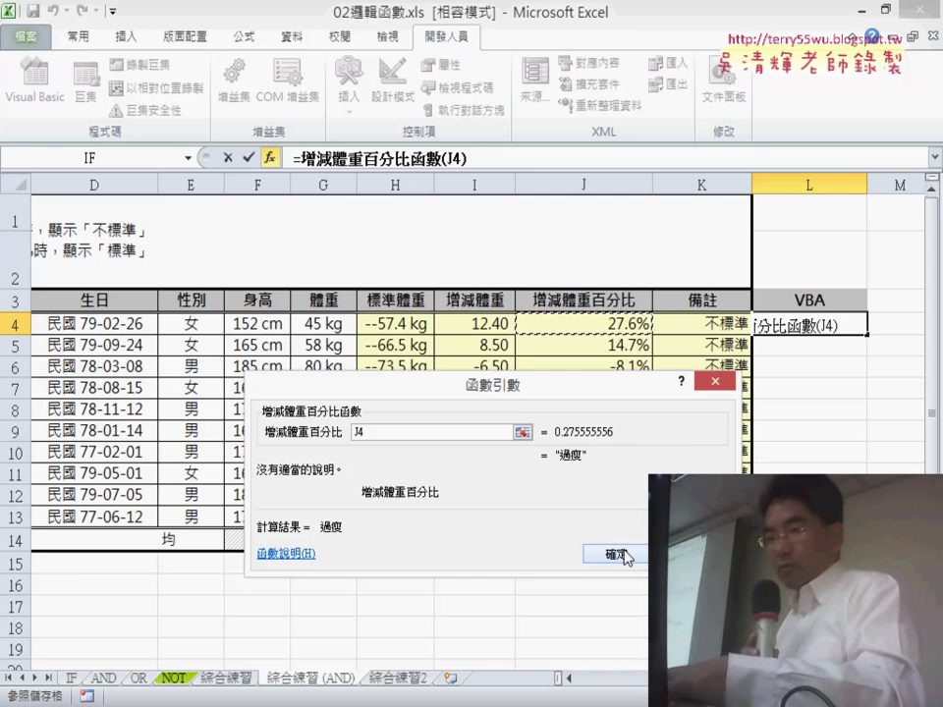
click(621, 554)
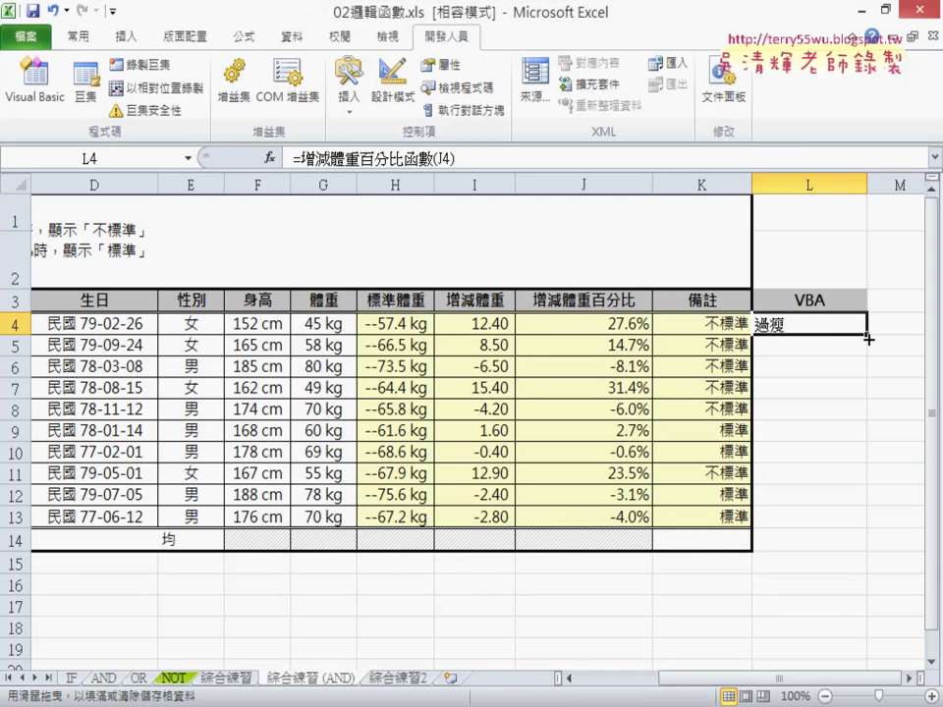
Step: Fill the L4 formula down to L13, giving 過瘦, 過胖 or 標準 for each row
drag(868, 335, 864, 520)
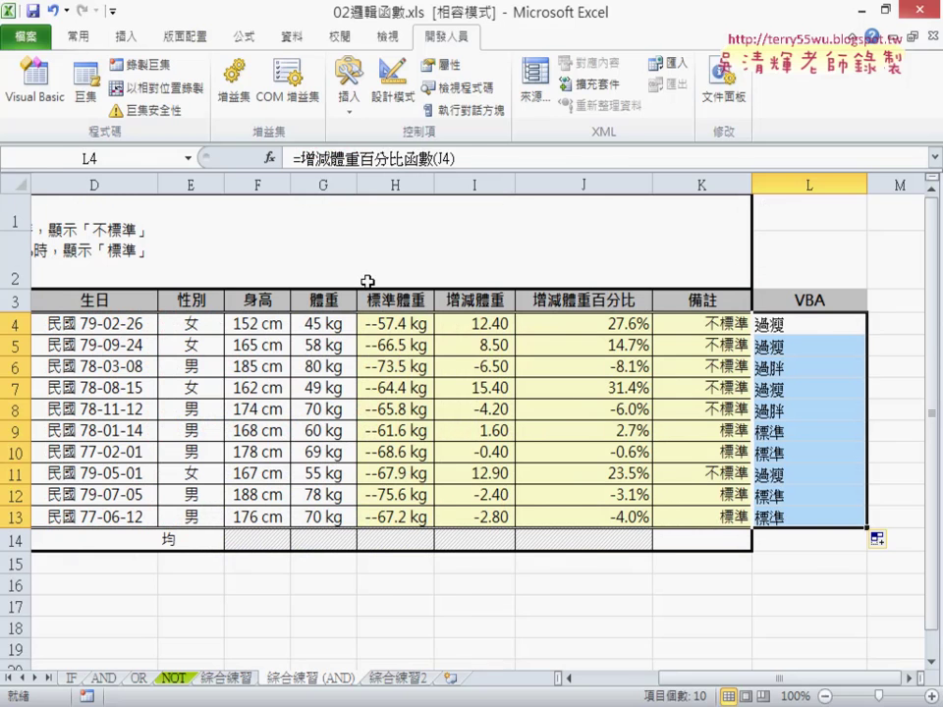
Step: Reopen the VBA editor and highlight the nested 過瘦/過胖 If…End If block in the function
click(33, 96)
scroll(378, 275, down, 1)
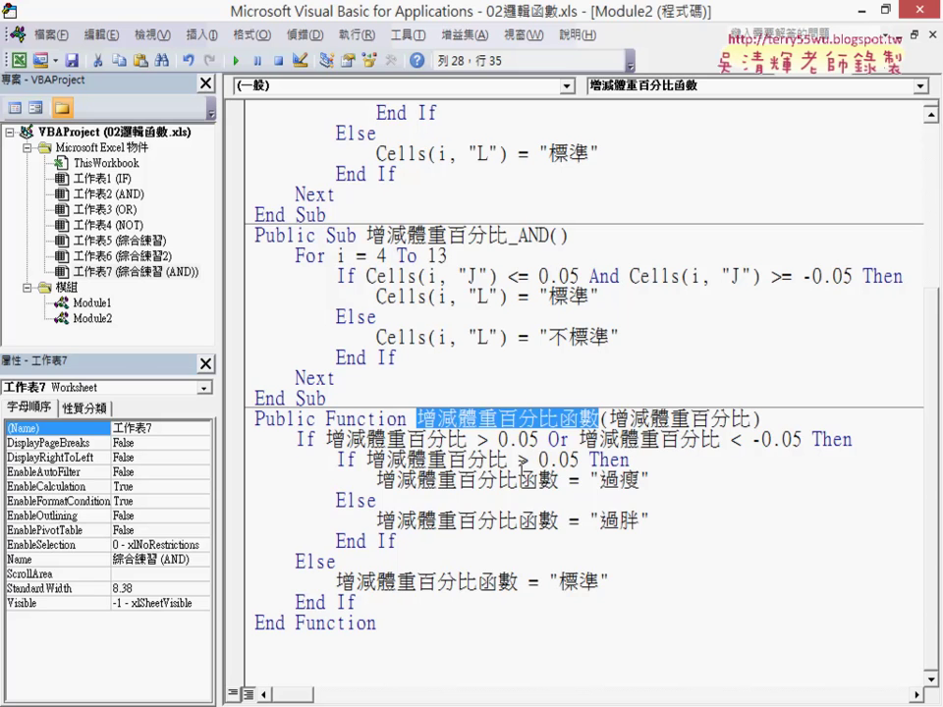
drag(400, 542, 237, 467)
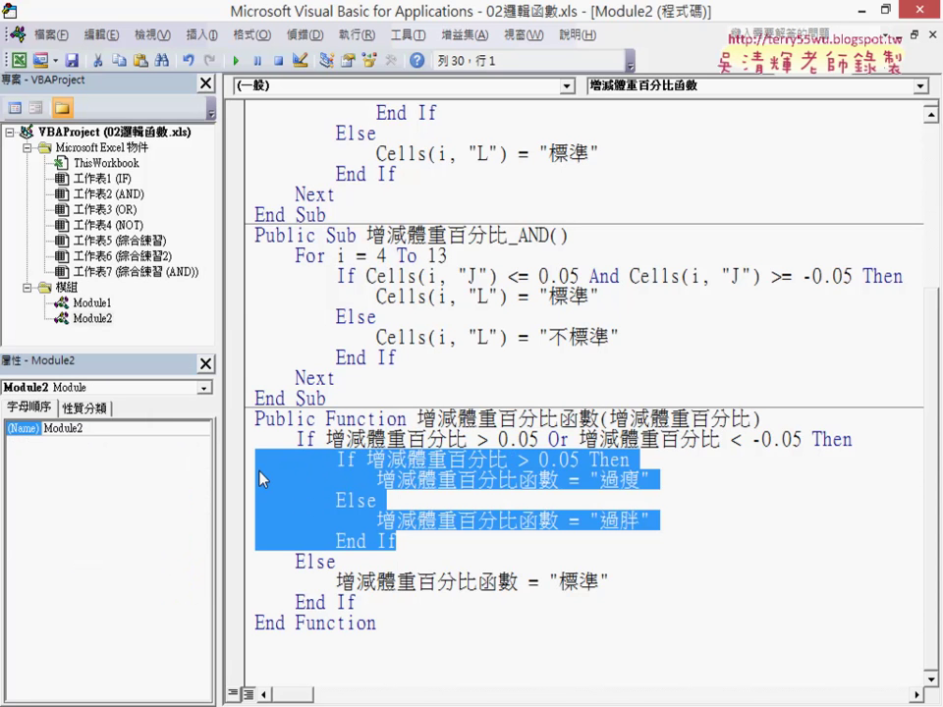